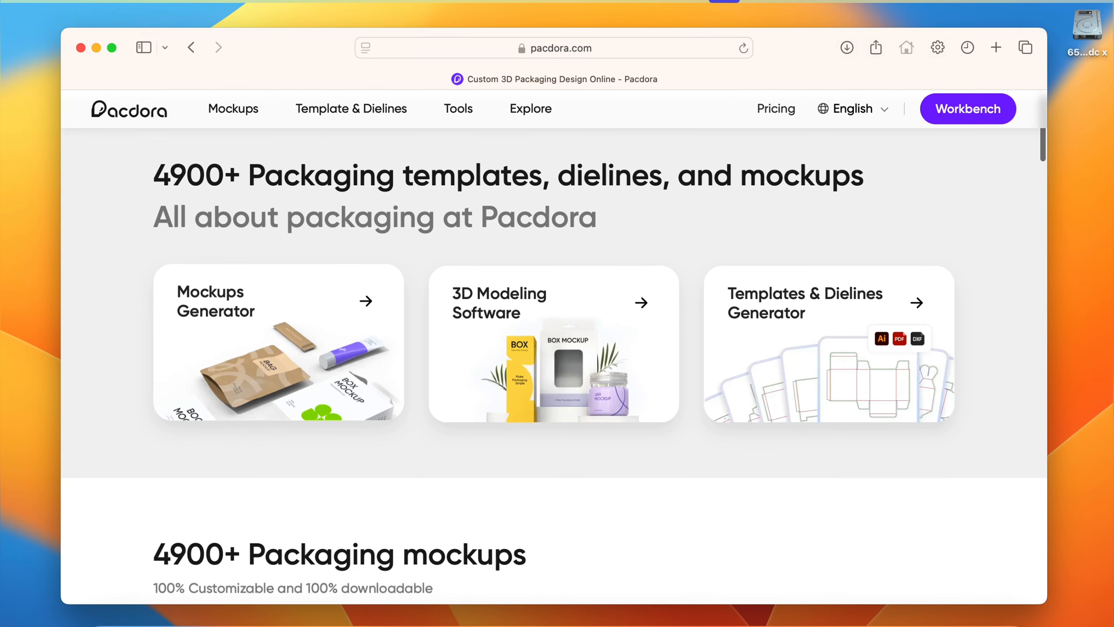
Step: Browse the packaging mockup categories, sample 3D mockups and dieline templates on the Pacdora home page
{"action": "left_click_drag", "start_coordinate": [155, 175], "coordinate": [863, 176]}
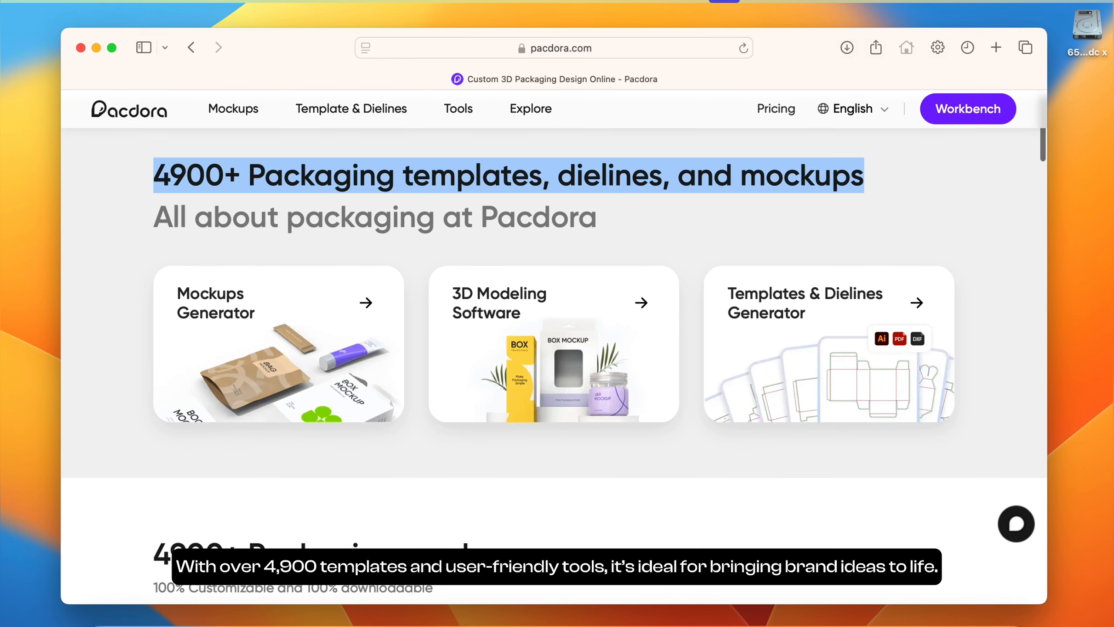
{"action": "scroll", "coordinate": [554, 351], "scroll_direction": "down", "scroll_amount": 5}
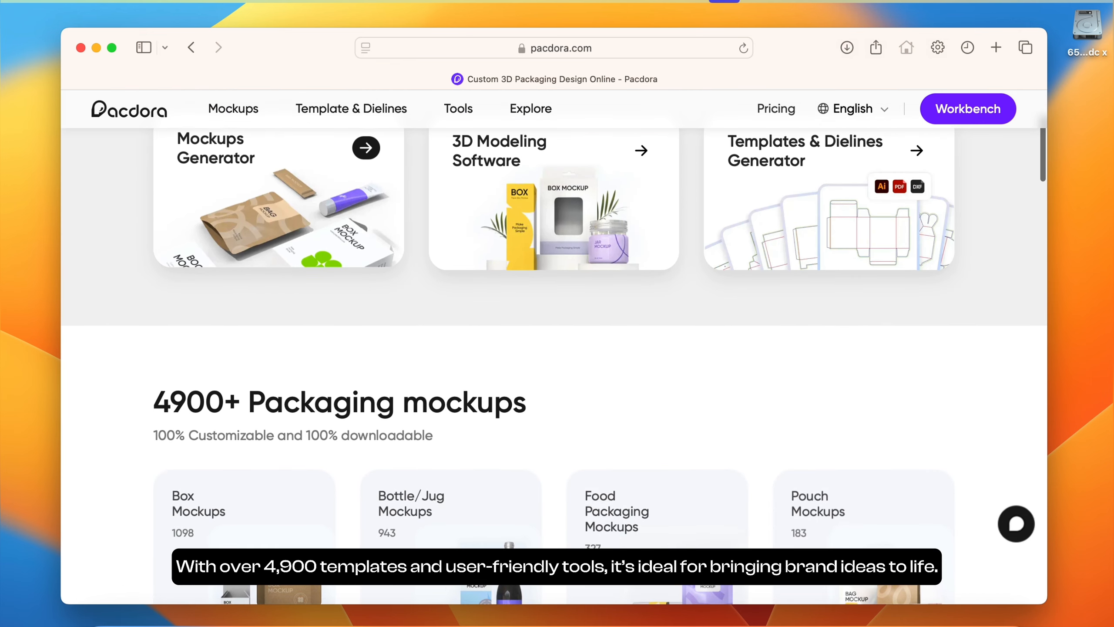
{"action": "scroll", "coordinate": [244, 351], "scroll_direction": "down", "scroll_amount": 7}
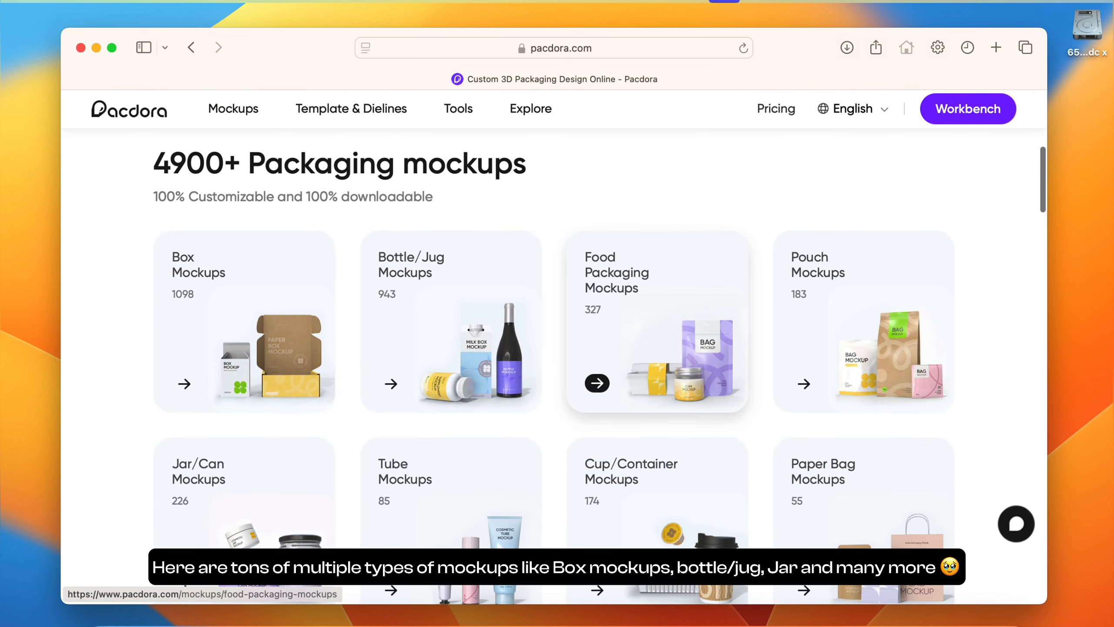
{"action": "scroll", "coordinate": [659, 351], "scroll_direction": "down", "scroll_amount": 6}
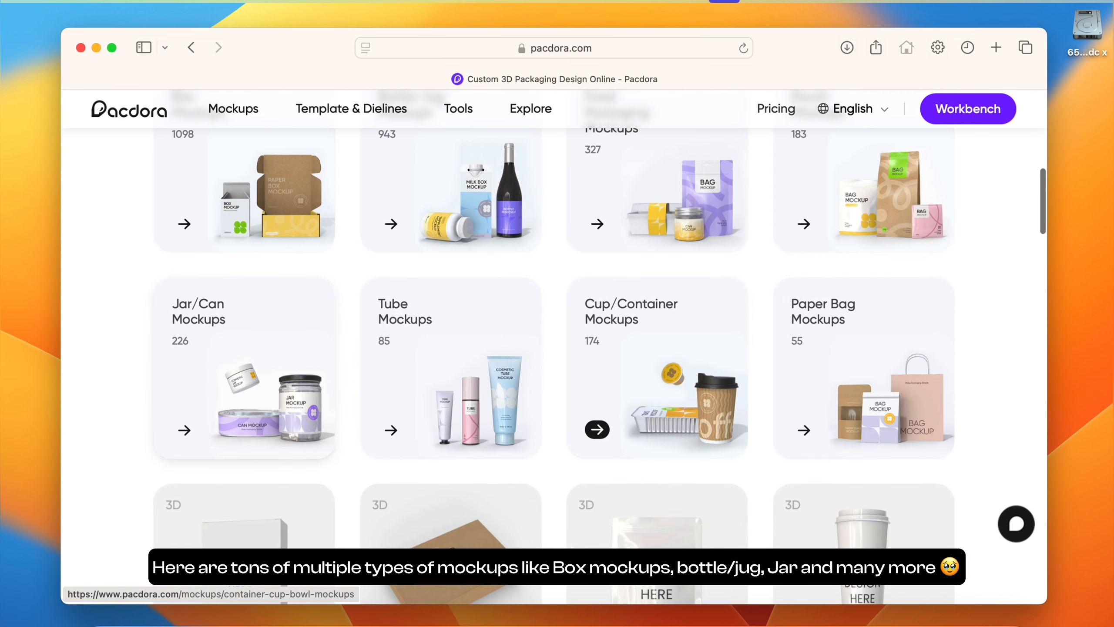
{"action": "scroll", "coordinate": [659, 272], "scroll_direction": "down", "scroll_amount": 5}
{"action": "scroll", "coordinate": [658, 272], "scroll_direction": "down", "scroll_amount": 9}
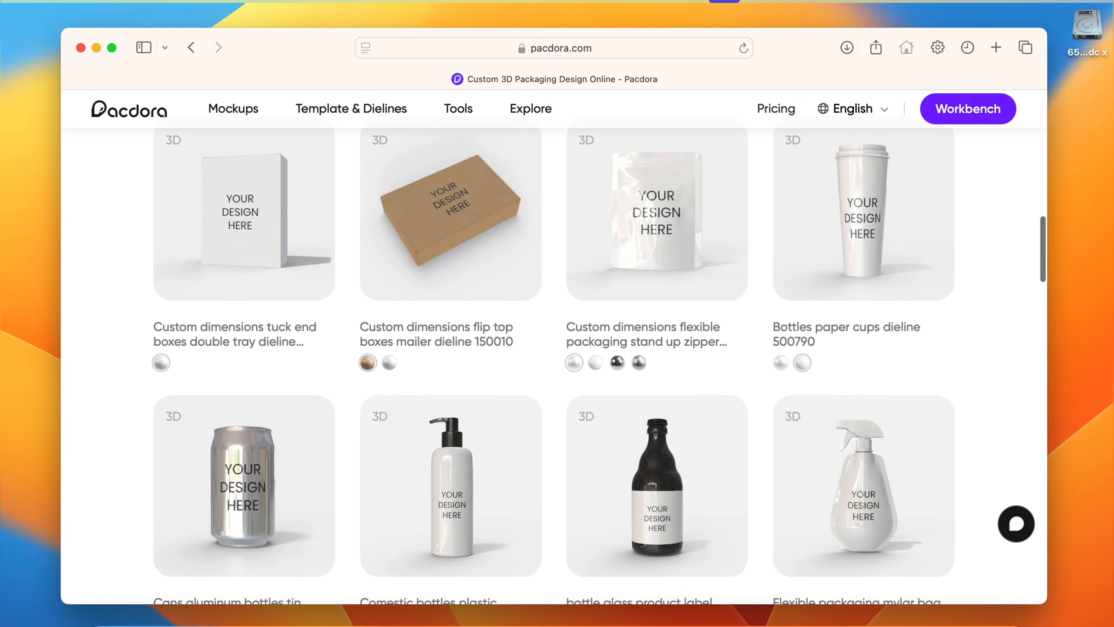
{"action": "scroll", "coordinate": [553, 351], "scroll_direction": "down", "scroll_amount": 9}
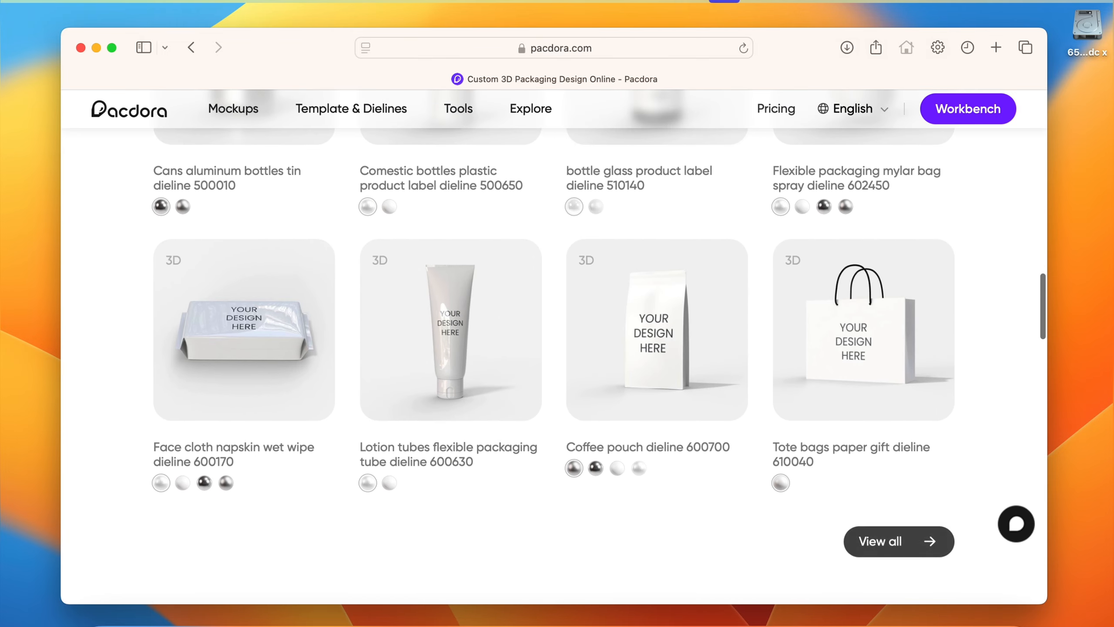
{"action": "scroll", "coordinate": [552, 351], "scroll_direction": "down", "scroll_amount": 13}
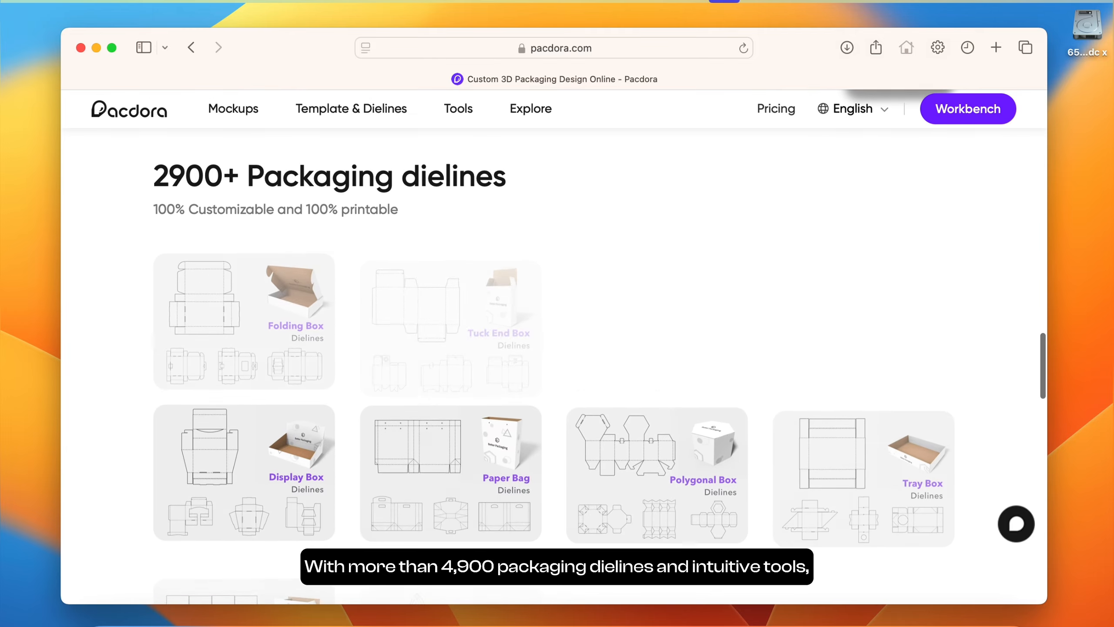
{"action": "scroll", "coordinate": [452, 438], "scroll_direction": "down", "scroll_amount": 2}
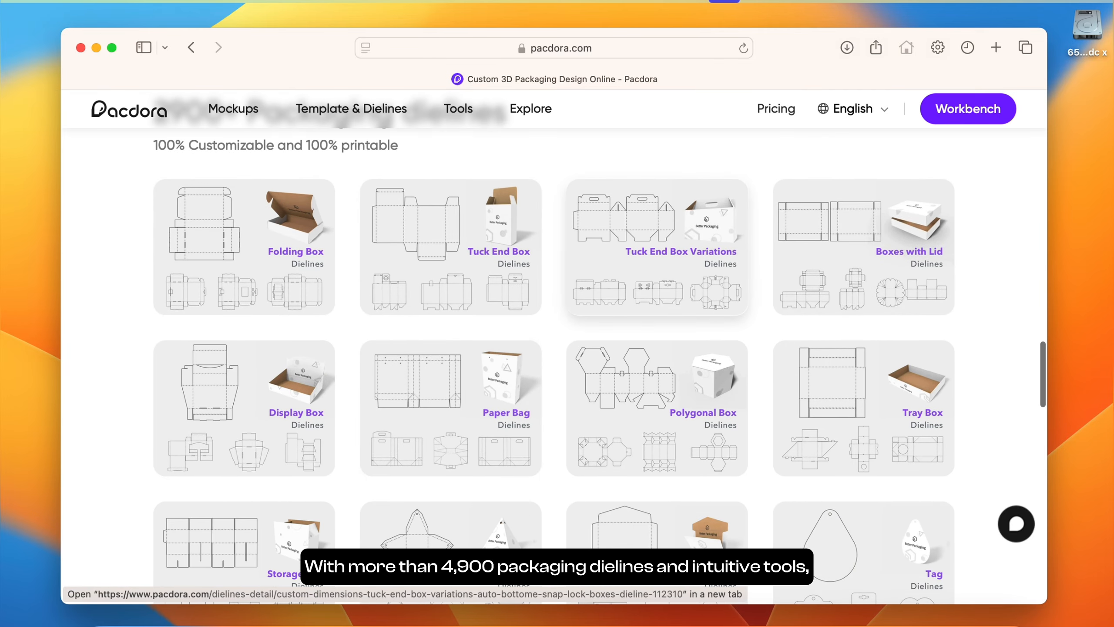
{"action": "scroll", "coordinate": [658, 314], "scroll_direction": "up", "scroll_amount": 2}
{"action": "scroll", "coordinate": [658, 314], "scroll_direction": "down", "scroll_amount": 19}
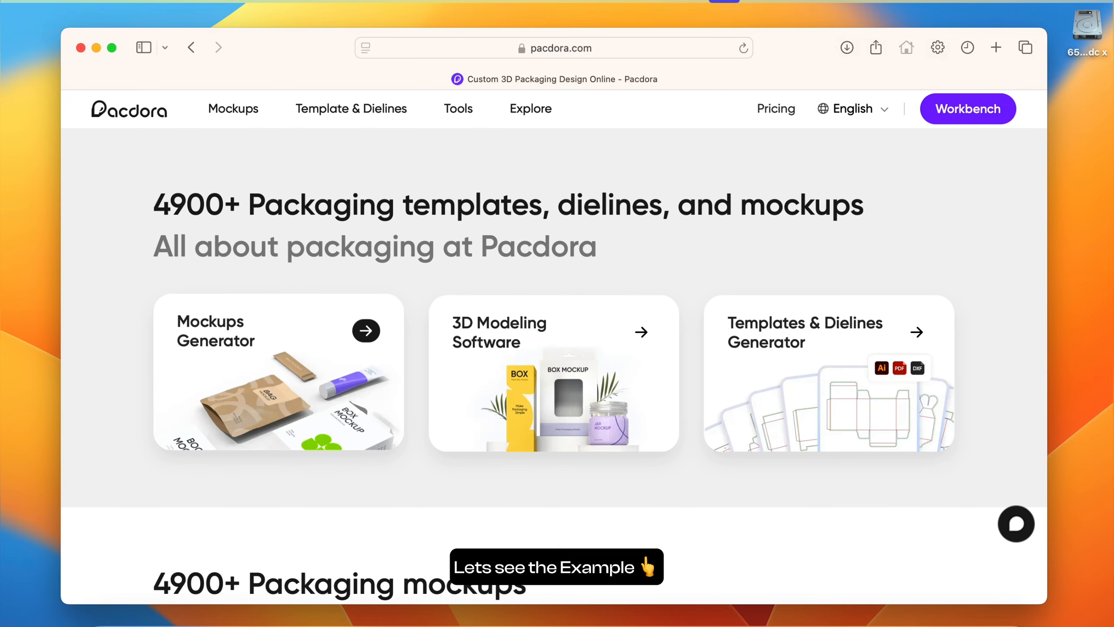
Step: Find the packaging mockup categories on the home page and open Pouch Mockups
{"action": "scroll", "coordinate": [554, 364], "scroll_direction": "down", "scroll_amount": 2}
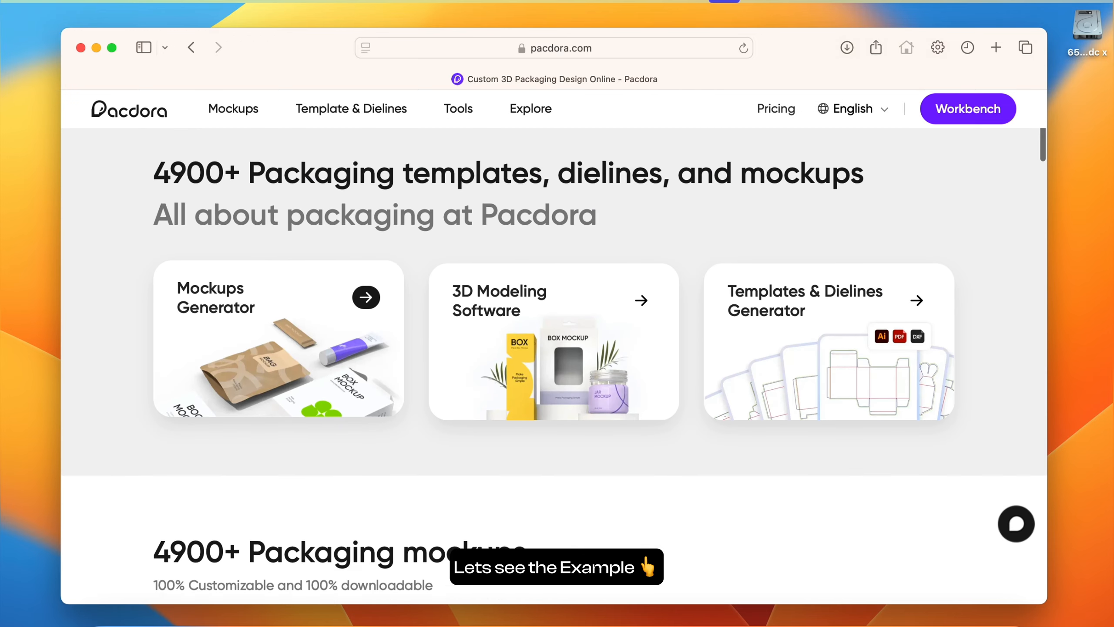
{"action": "scroll", "coordinate": [554, 364], "scroll_direction": "down", "scroll_amount": 10}
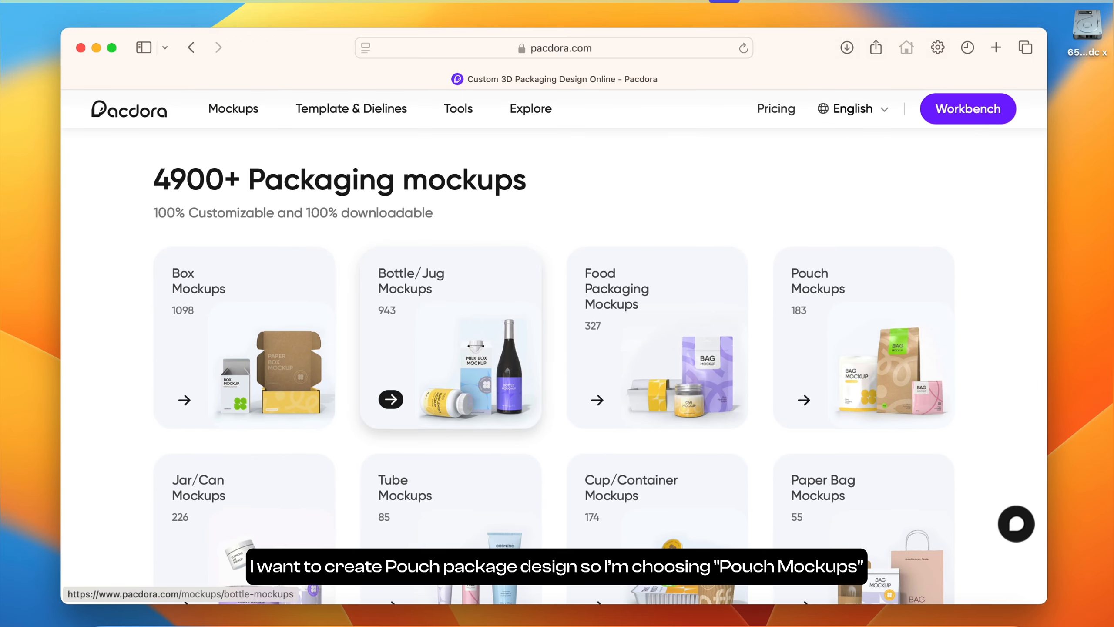
{"action": "scroll", "coordinate": [554, 364], "scroll_direction": "down", "scroll_amount": 1}
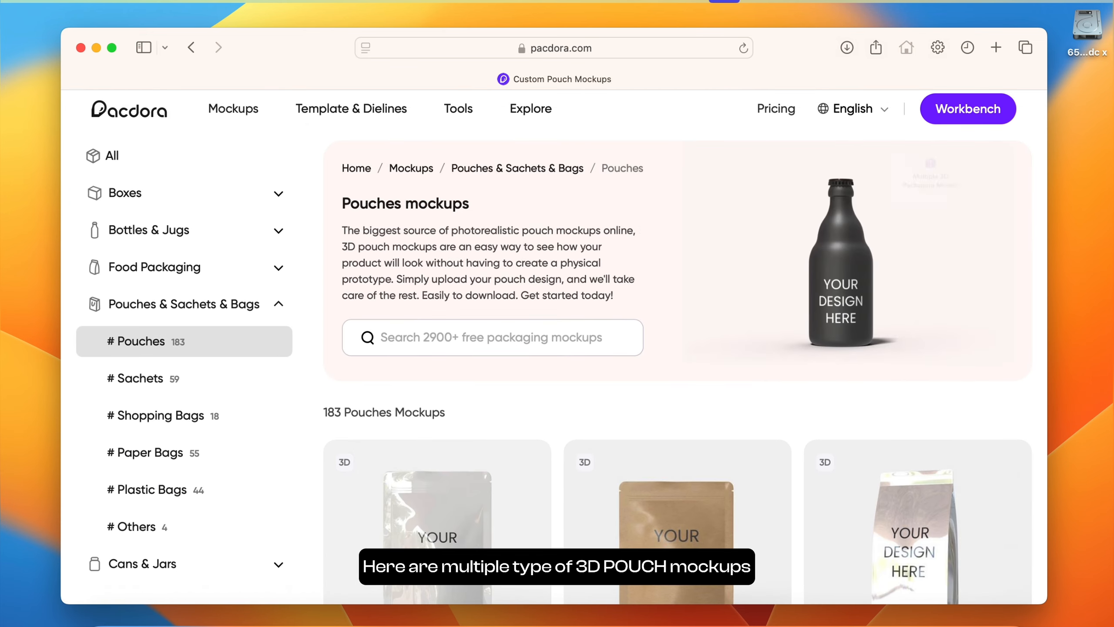
Step: Open the flexible packaging stand up pouches mylar bag mockup 601080 from the pouches list
{"action": "scroll", "coordinate": [580, 306], "scroll_direction": "down", "scroll_amount": 5}
{"action": "scroll", "coordinate": [580, 304], "scroll_direction": "down", "scroll_amount": 3}
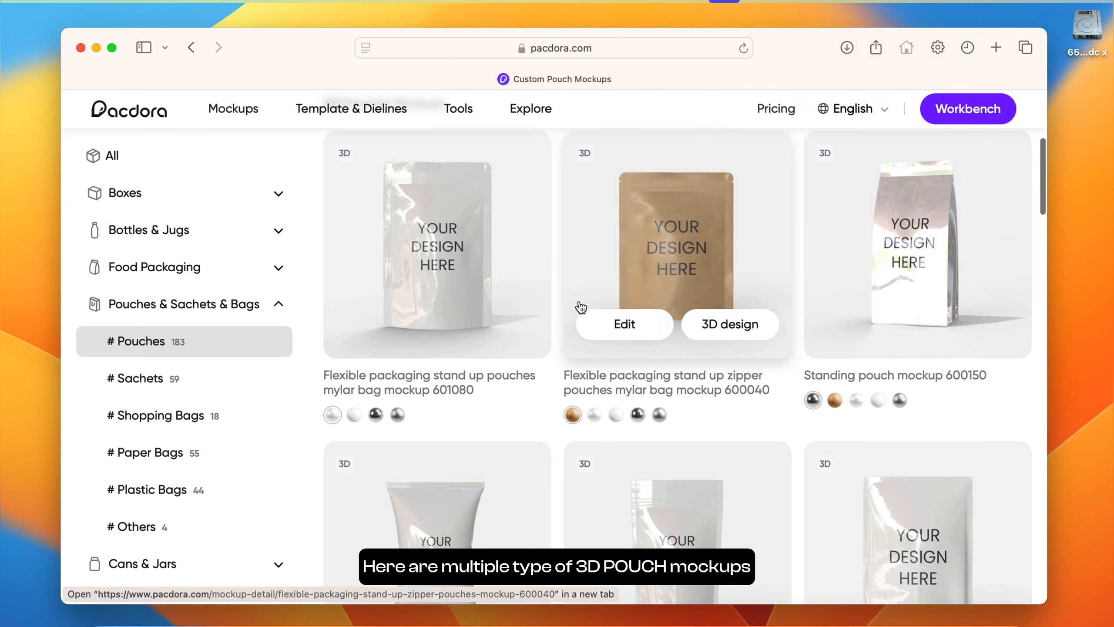
{"action": "scroll", "coordinate": [582, 307], "scroll_direction": "up", "scroll_amount": 3}
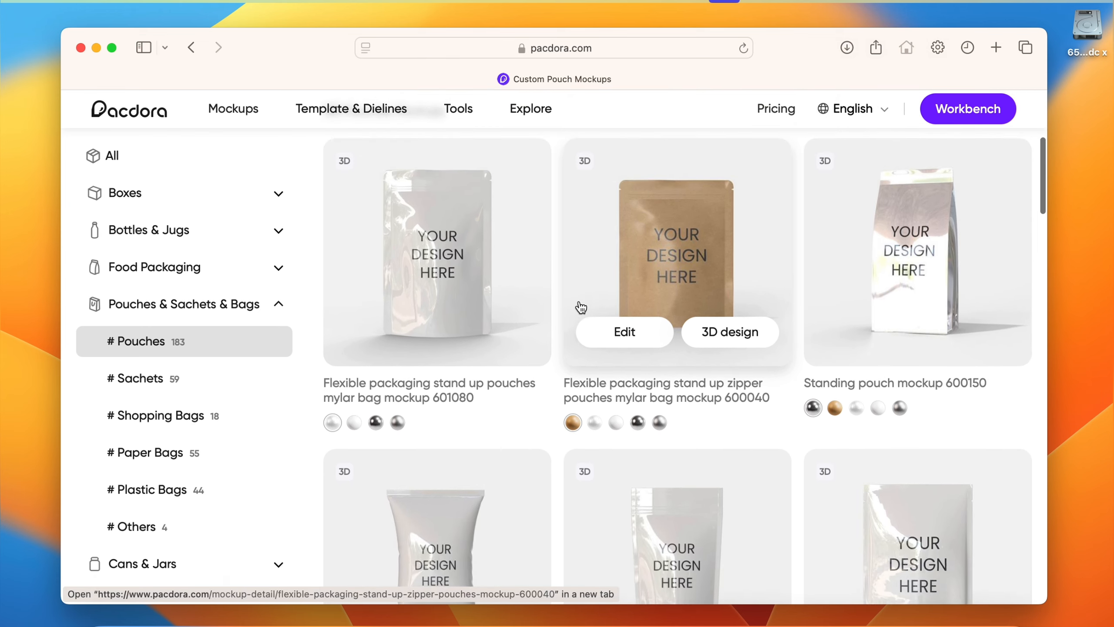
{"action": "left_click", "coordinate": [428, 303]}
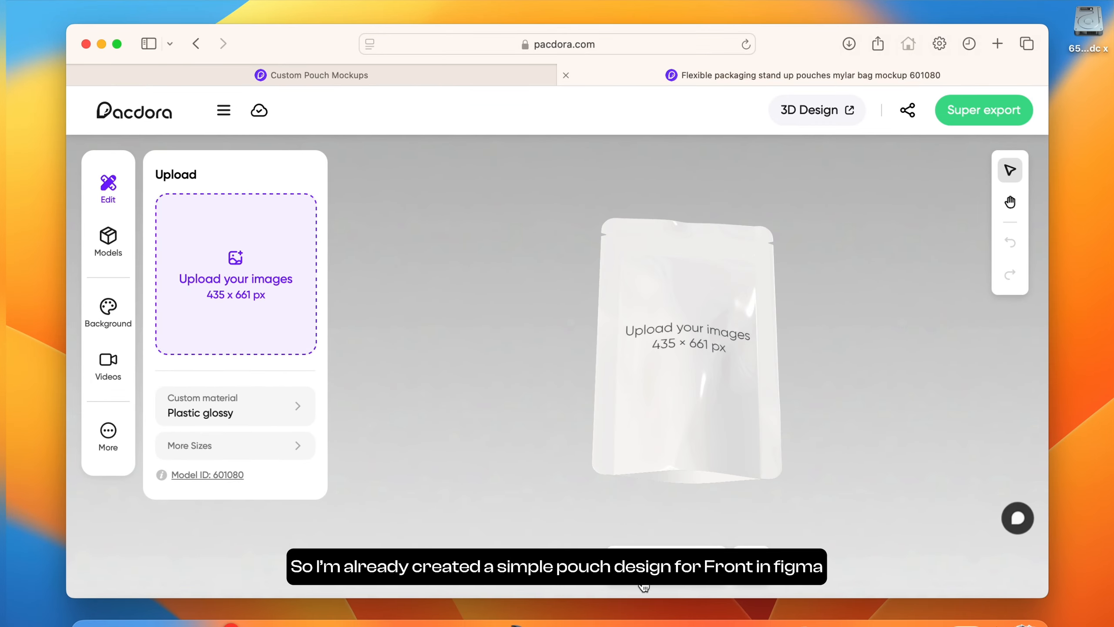
Step: Switch to Figma and export the Pouch frame as a 3x JPG named Pouch.jpg to the Downloads folder
{"action": "left_click", "coordinate": [551, 622]}
{"action": "left_click", "coordinate": [481, 134]}
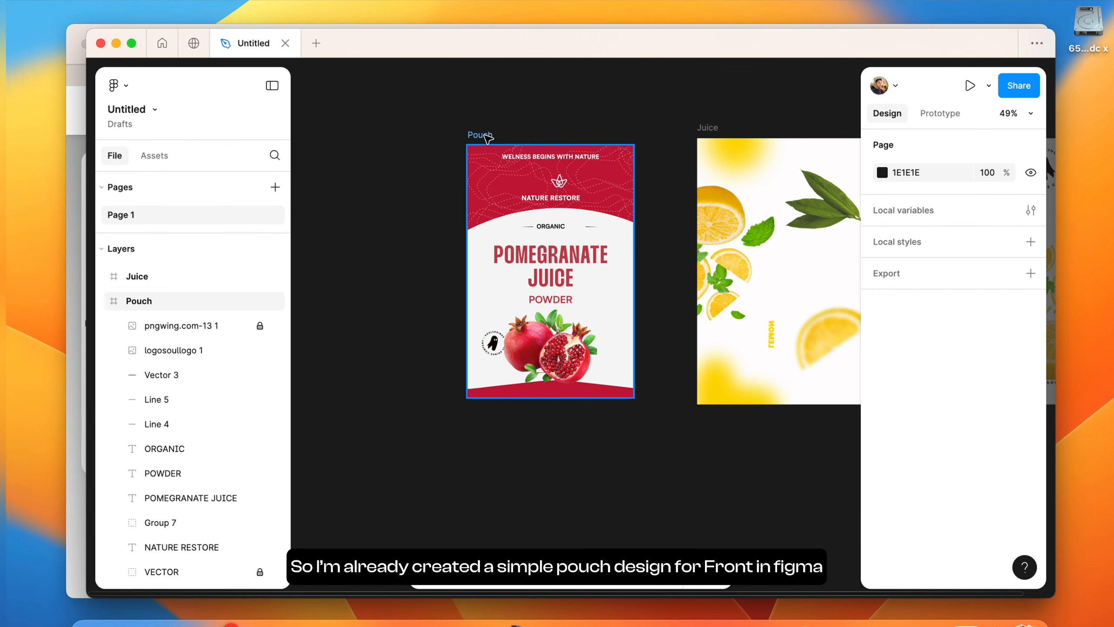
{"action": "scroll", "coordinate": [531, 226], "scroll_direction": "up", "scroll_amount": 5}
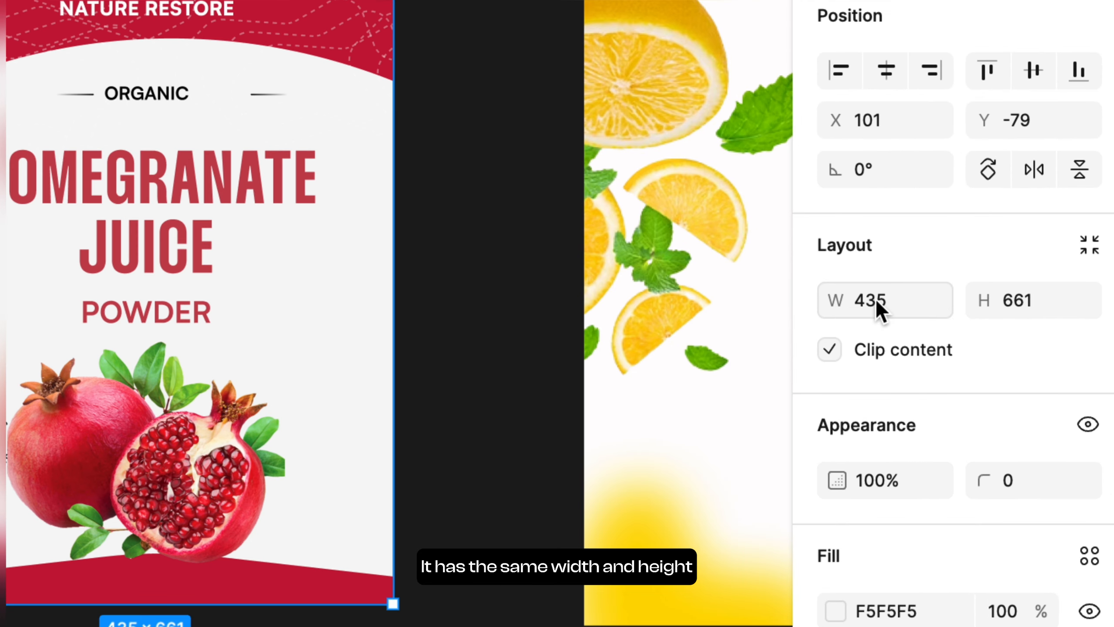
{"action": "scroll", "coordinate": [1028, 318], "scroll_direction": "down", "scroll_amount": 3}
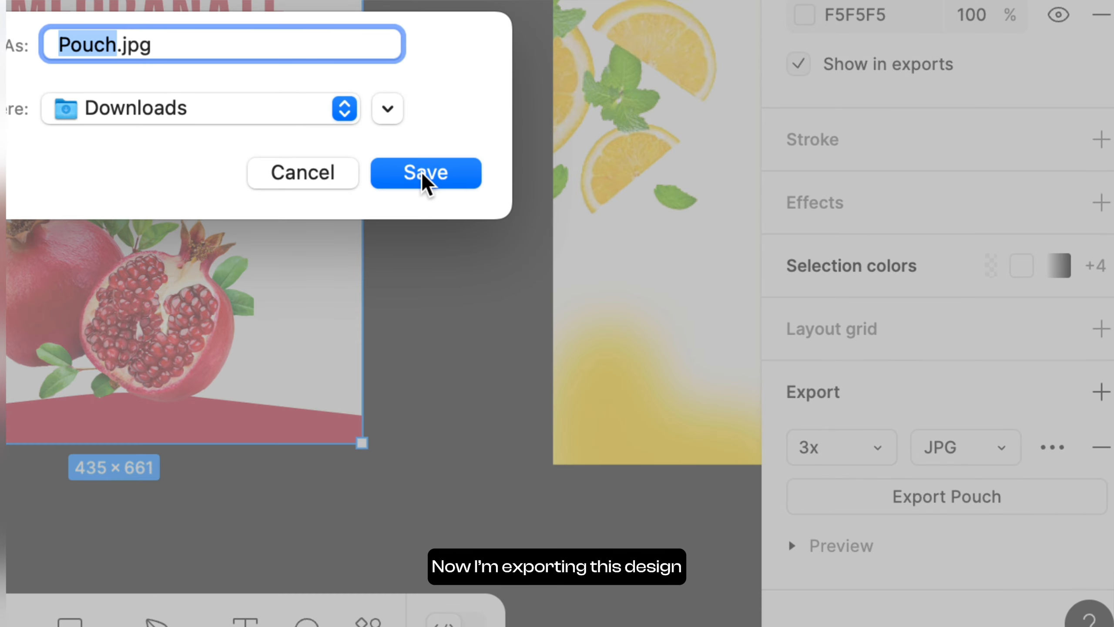
{"action": "left_click", "coordinate": [422, 175]}
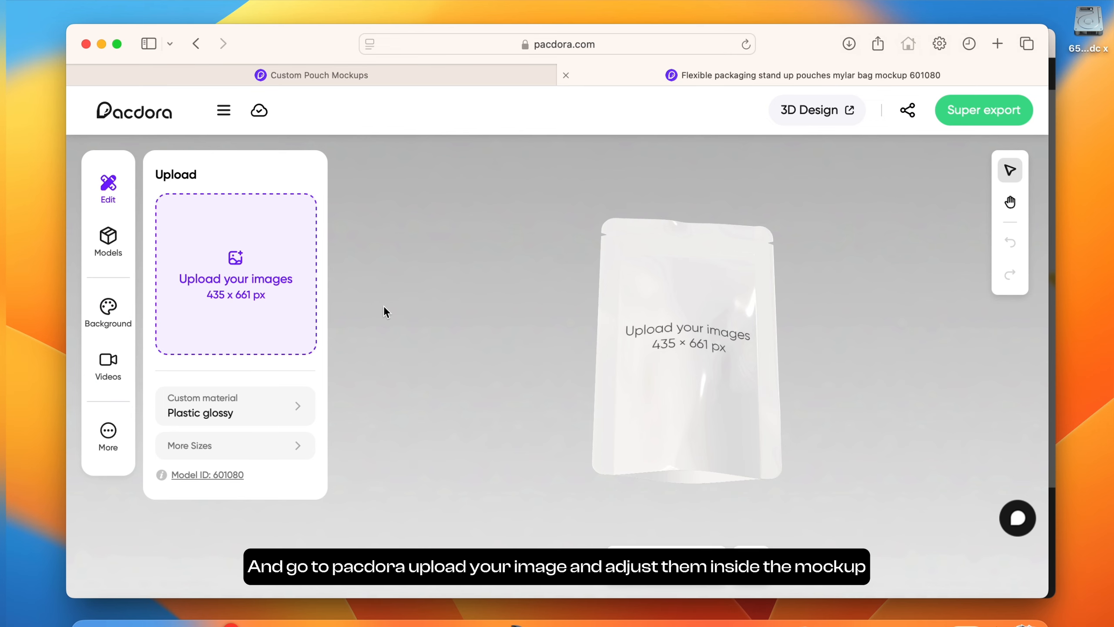
Step: Switch to Pacdora, upload the pomegranate juice pouch design, and scale and position it over the dieline's front panel
{"action": "left_click", "coordinate": [180, 264]}
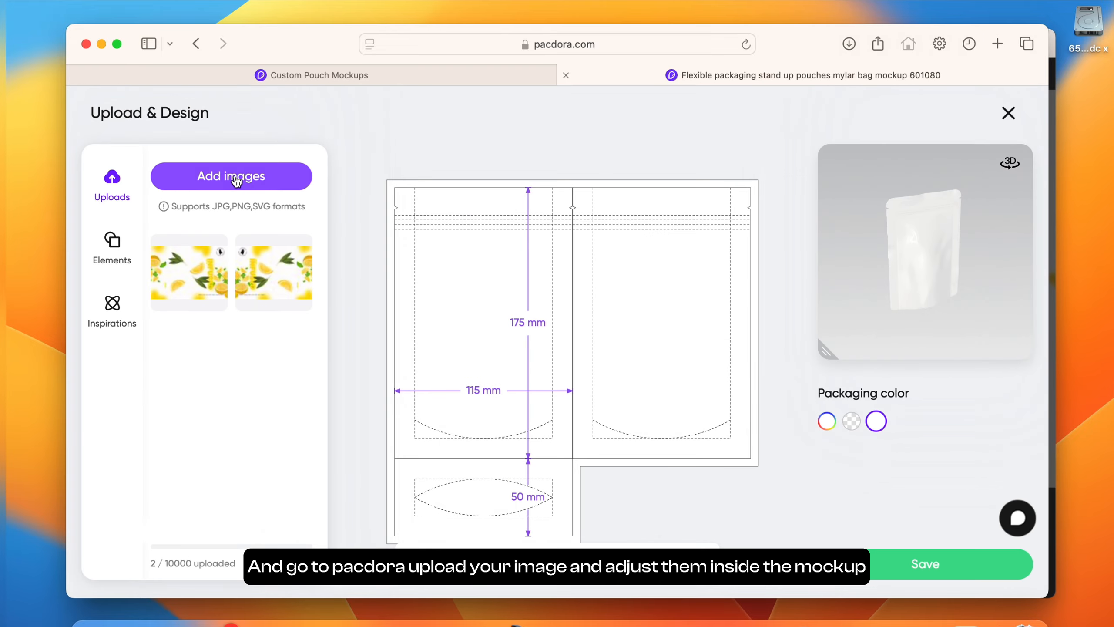
{"action": "left_click_drag", "start_coordinate": [610, 390], "coordinate": [545, 385]}
{"action": "left_click_drag", "start_coordinate": [624, 188], "coordinate": [598, 226]}
{"action": "left_click_drag", "start_coordinate": [509, 337], "coordinate": [510, 300]}
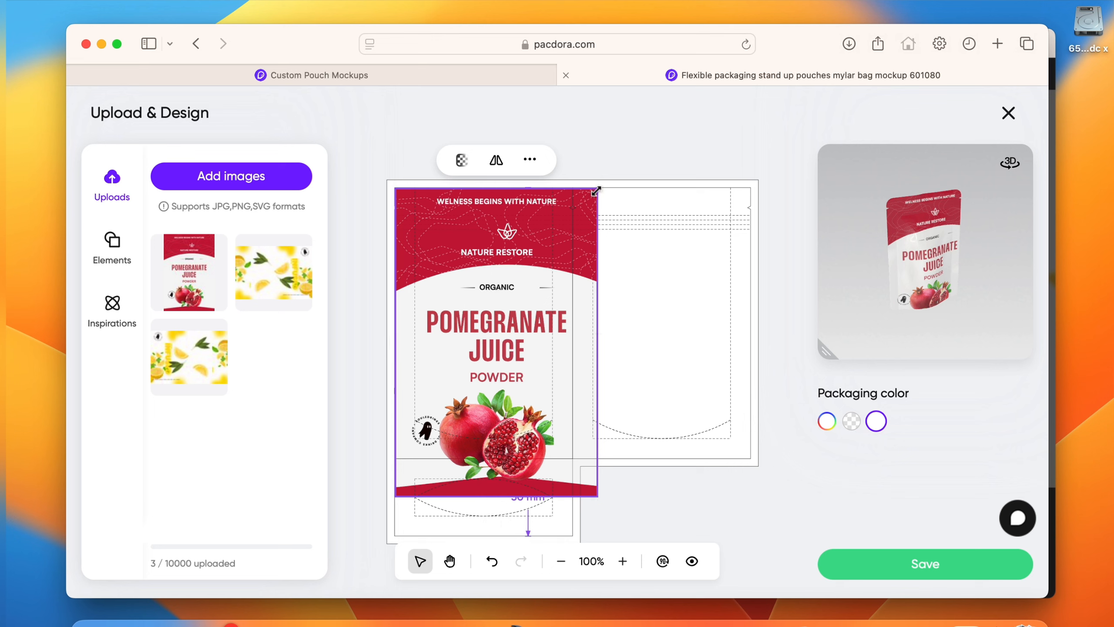
Step: Resize and align the pomegranate design to fit the 115 x 175 mm front panel exactly
{"action": "left_click_drag", "start_coordinate": [597, 191], "coordinate": [591, 189]}
{"action": "left_click_drag", "start_coordinate": [516, 287], "coordinate": [516, 288]}
{"action": "left_click_drag", "start_coordinate": [589, 186], "coordinate": [567, 221]}
{"action": "left_click_drag", "start_coordinate": [488, 324], "coordinate": [488, 289]}
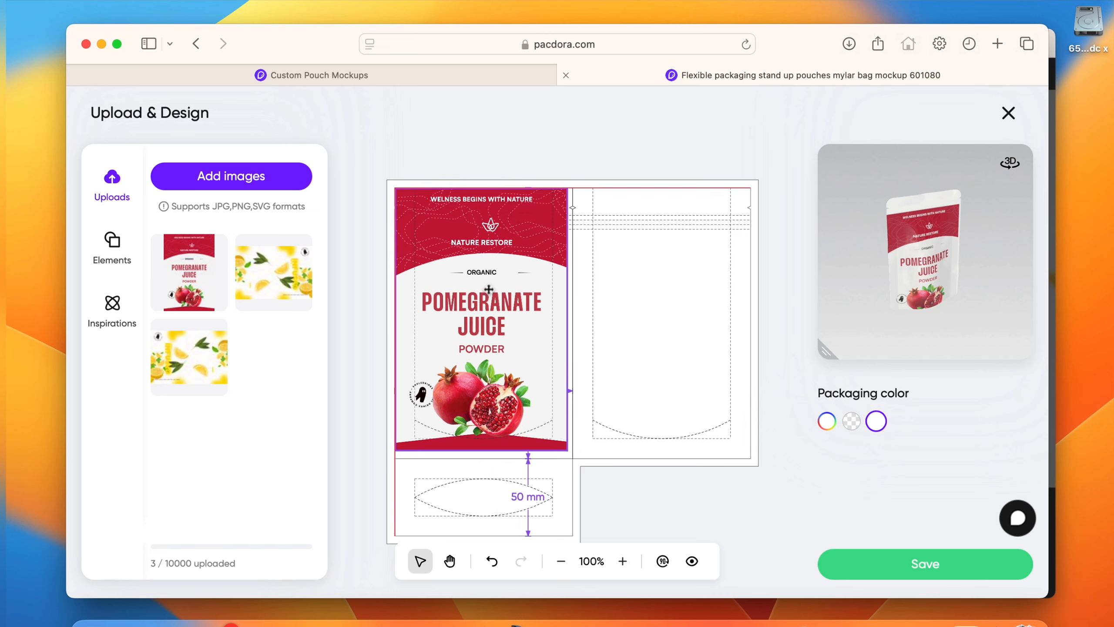
{"action": "left_click_drag", "start_coordinate": [567, 448], "coordinate": [573, 458]}
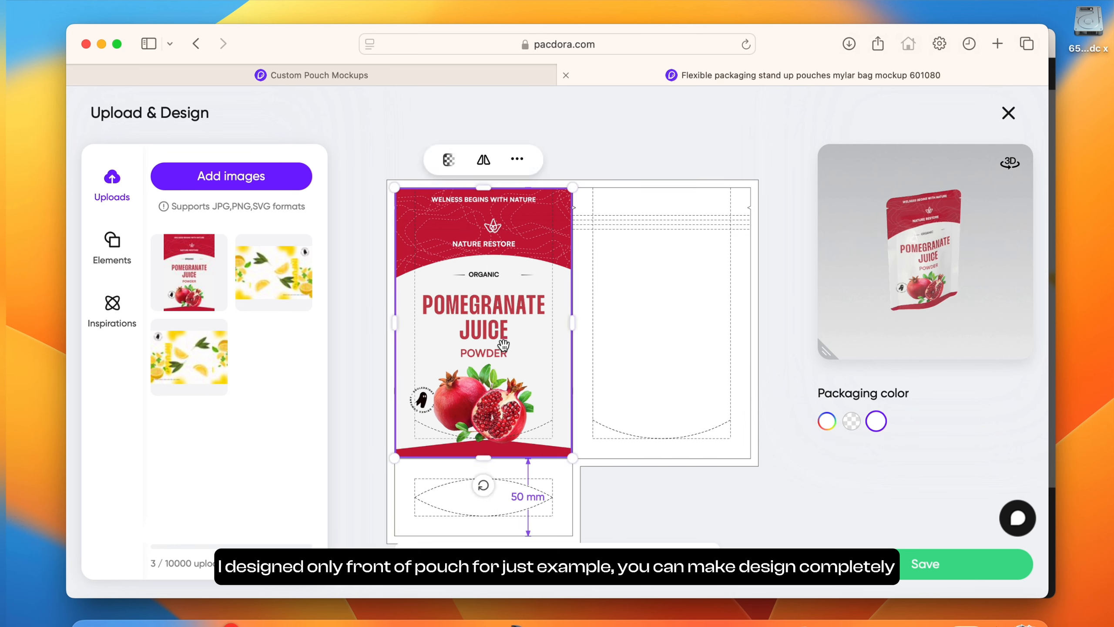
Step: Enlarge the 3D preview to its maximum size and rotate the pouch to inspect the design from several angles
{"action": "left_click_drag", "start_coordinate": [826, 351], "coordinate": [774, 406]}
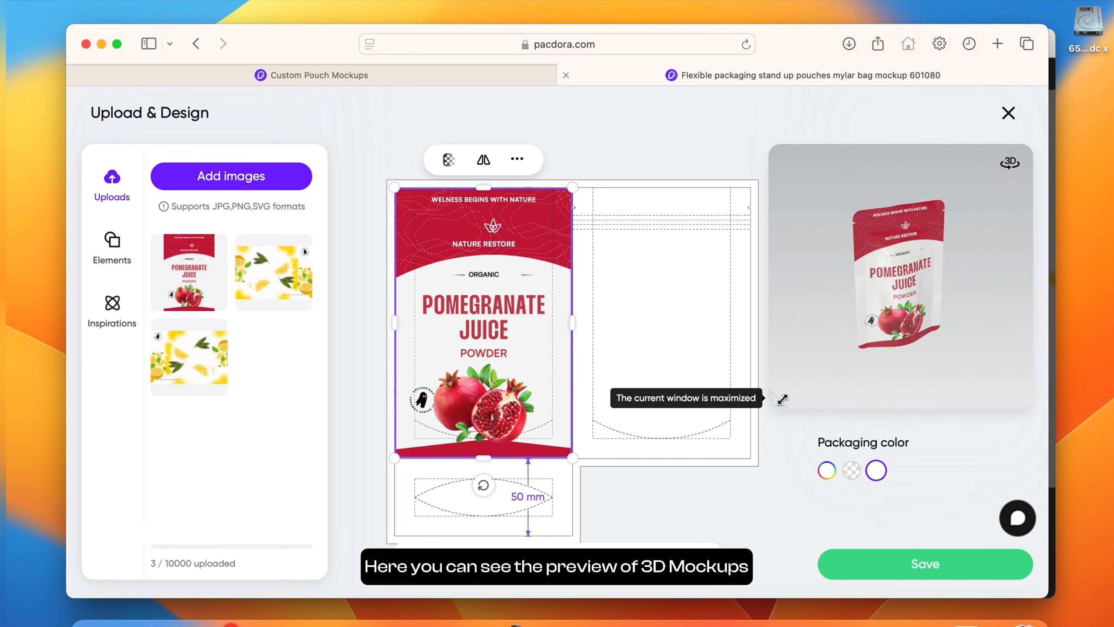
{"action": "left_click_drag", "start_coordinate": [849, 252], "coordinate": [866, 220]}
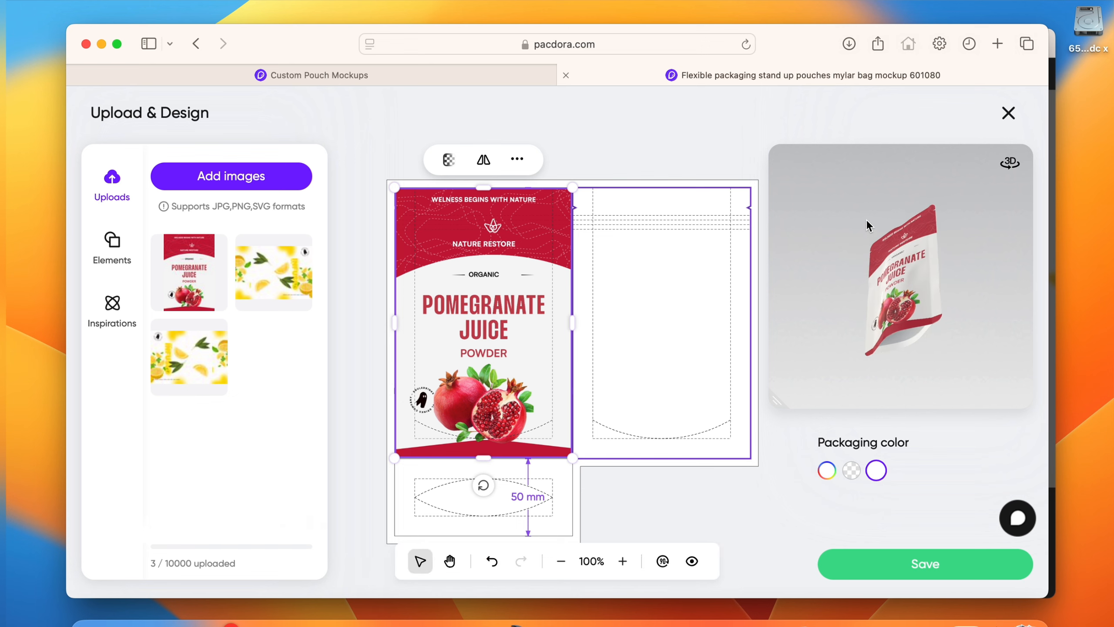
{"action": "left_click_drag", "start_coordinate": [942, 323], "coordinate": [870, 259]}
{"action": "left_click_drag", "start_coordinate": [928, 284], "coordinate": [959, 319]}
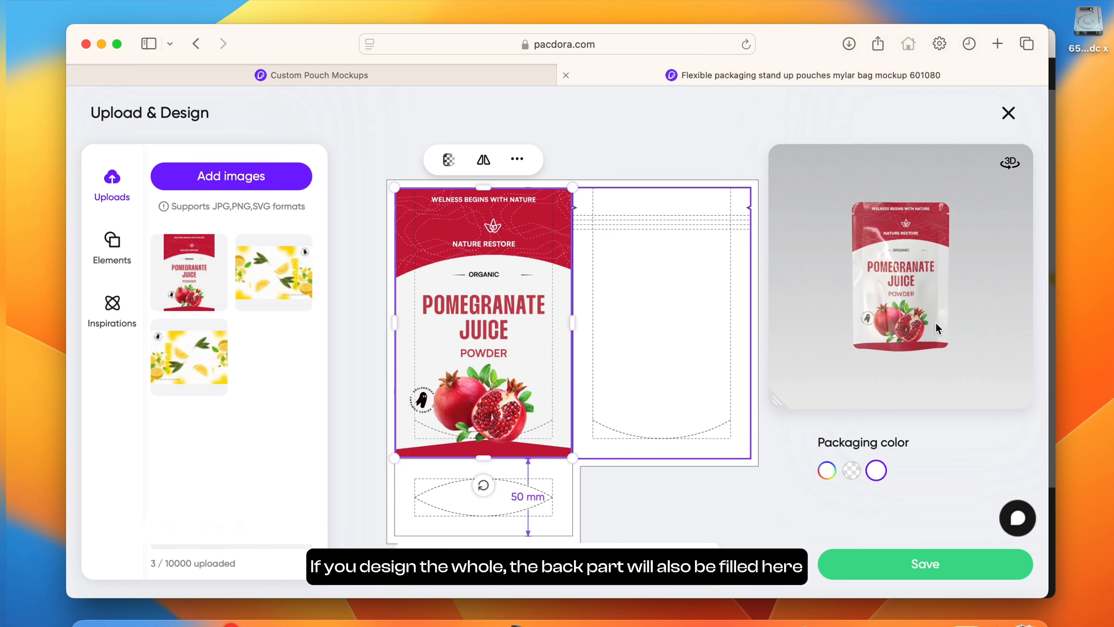
{"action": "left_click_drag", "start_coordinate": [937, 277], "coordinate": [953, 249]}
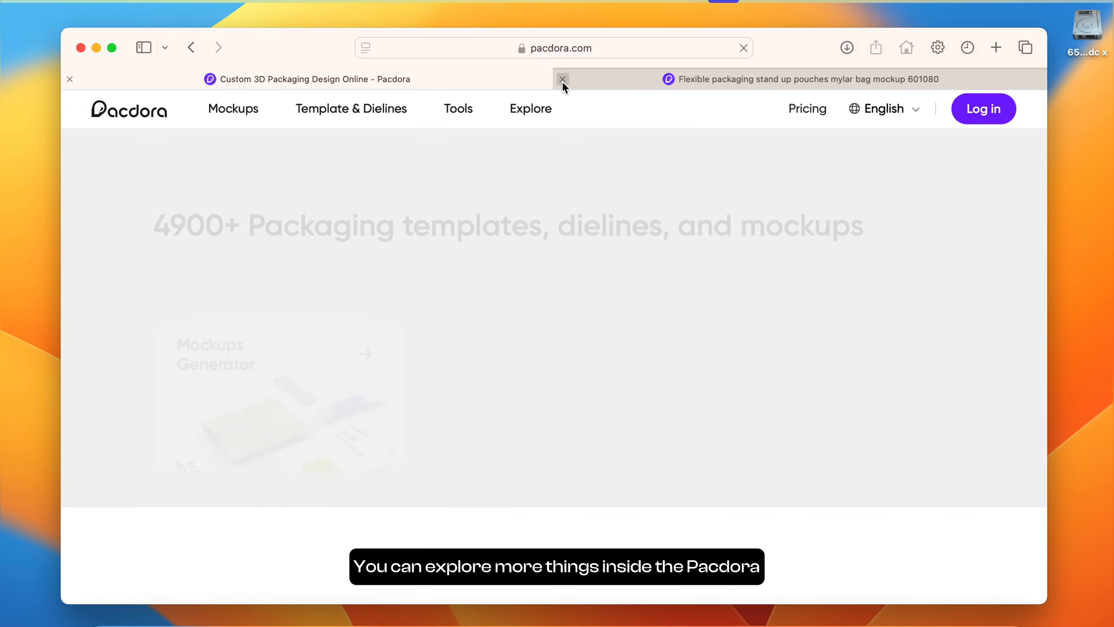
Step: Close the pouch mockup page and open the Bottle/Jug Mockups category from the home page
{"action": "left_click", "coordinate": [562, 81]}
{"action": "scroll", "coordinate": [570, 373], "scroll_direction": "down", "scroll_amount": 5}
{"action": "scroll", "coordinate": [571, 373], "scroll_direction": "down", "scroll_amount": 5}
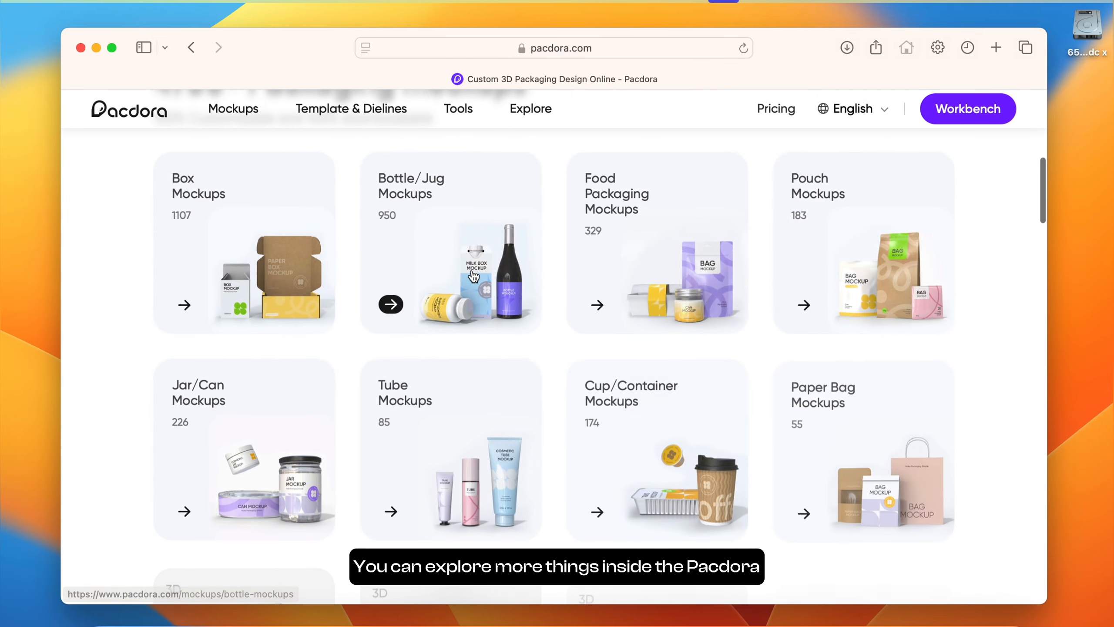
{"action": "left_click", "coordinate": [446, 235]}
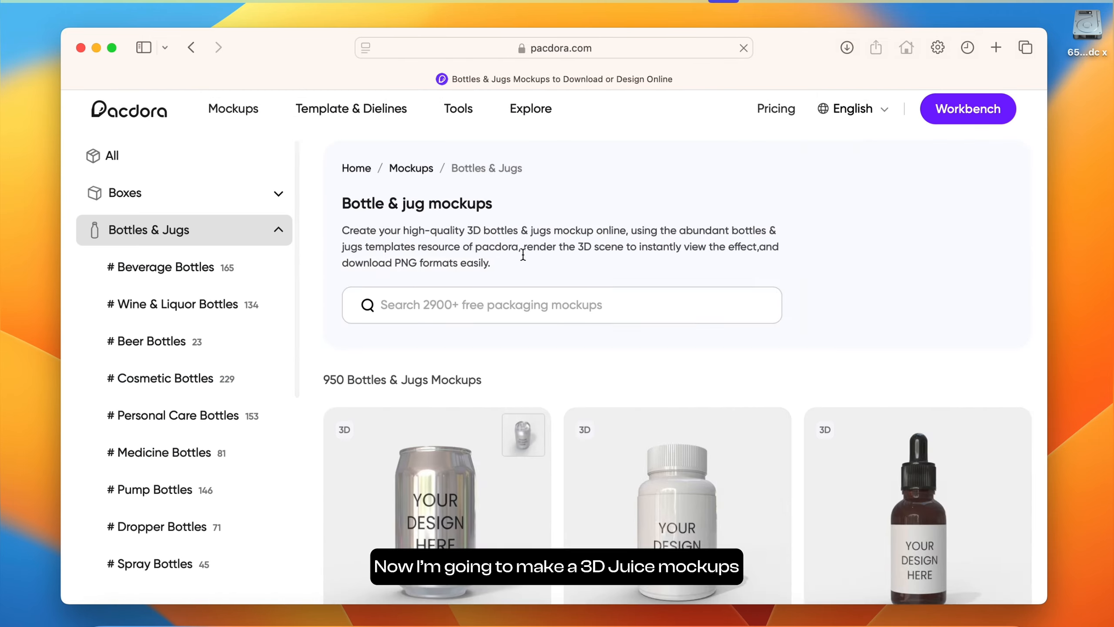
Step: Find the cylindrical aluminum can mockup 502500 in the Bottles & Jugs list and open it in a new tab
{"action": "scroll", "coordinate": [649, 373], "scroll_direction": "down", "scroll_amount": 5}
{"action": "scroll", "coordinate": [647, 374], "scroll_direction": "down", "scroll_amount": 15}
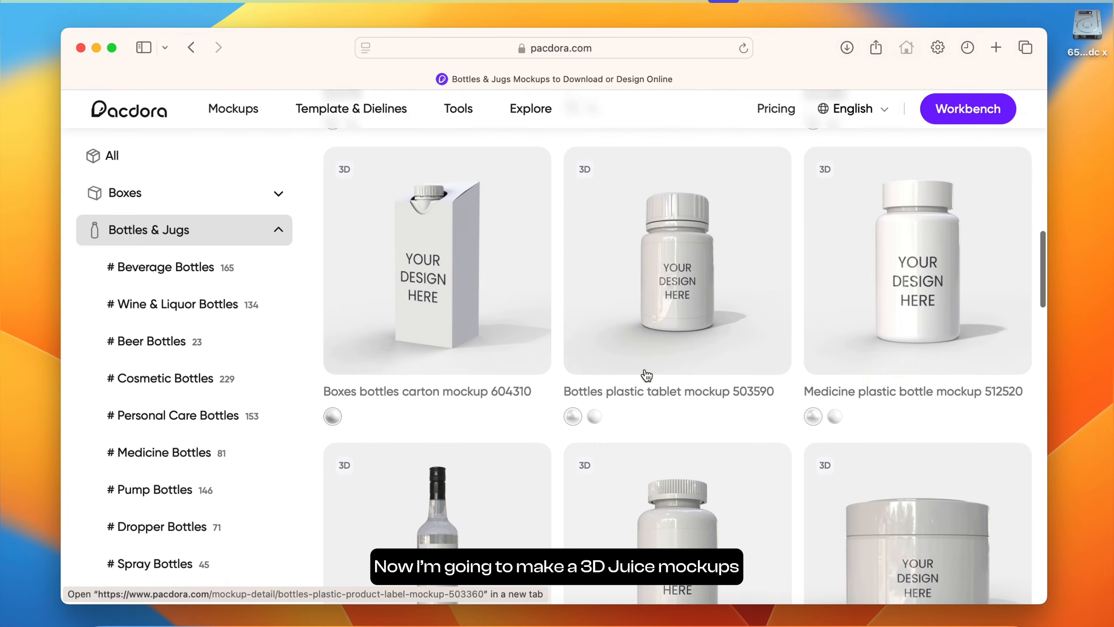
{"action": "scroll", "coordinate": [647, 375], "scroll_direction": "down", "scroll_amount": 12}
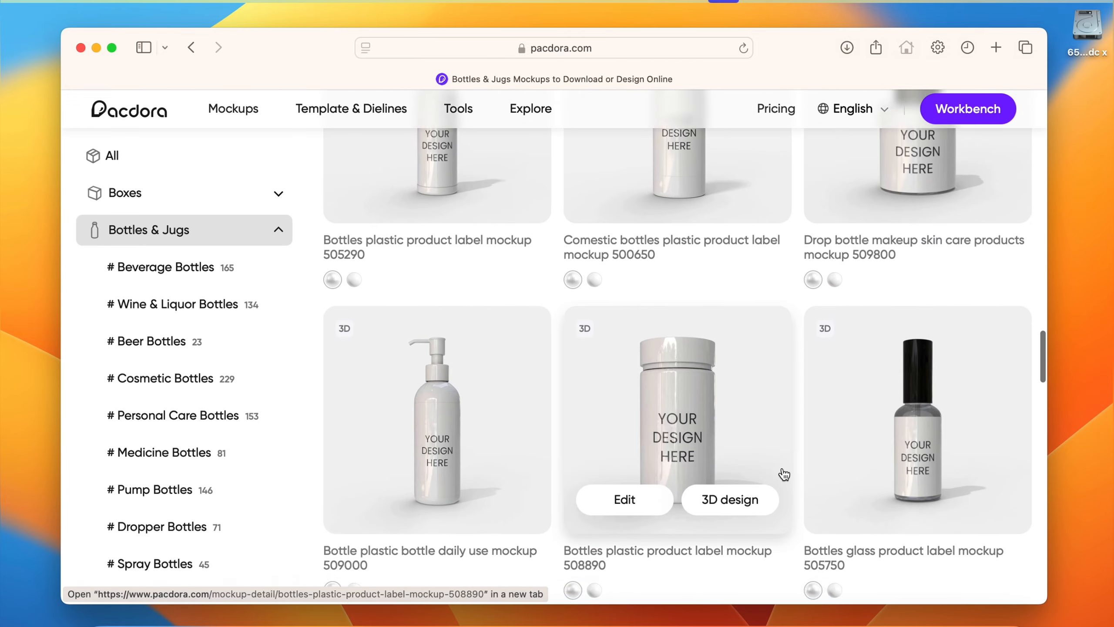
{"action": "scroll", "coordinate": [528, 351], "scroll_direction": "down", "scroll_amount": 15}
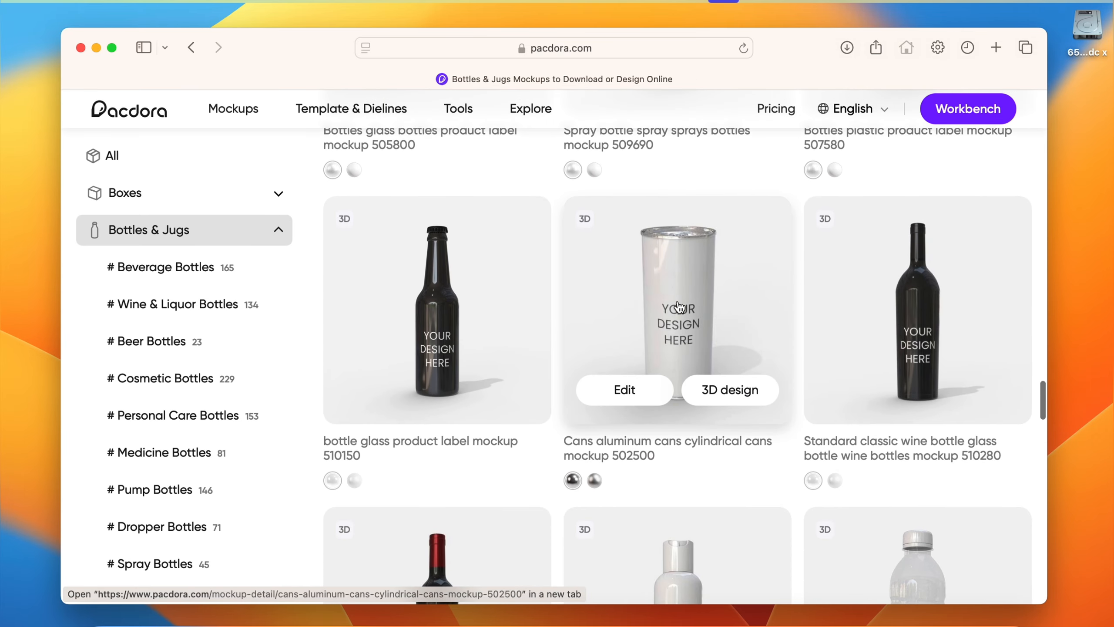
{"action": "left_click", "coordinate": [679, 306], "text": "super"}
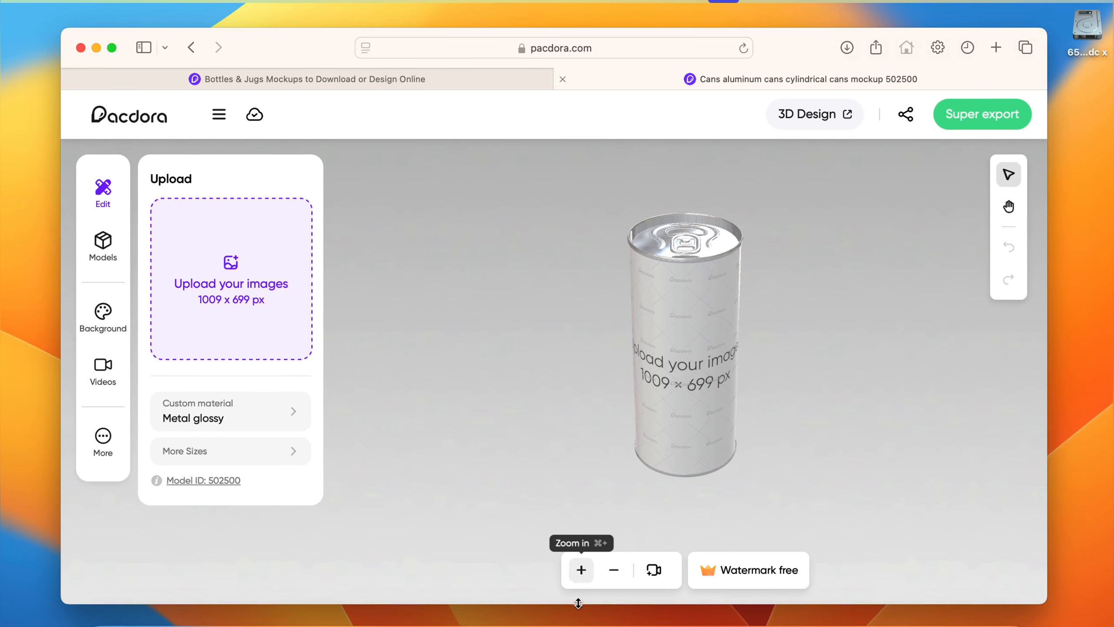
Step: Switch to Figma and select the Juice frame with the lemon label design
{"action": "left_click", "coordinate": [567, 617]}
{"action": "scroll", "coordinate": [709, 300], "scroll_direction": "right", "scroll_amount": 4}
{"action": "scroll", "coordinate": [708, 300], "scroll_direction": "up", "scroll_amount": 2}
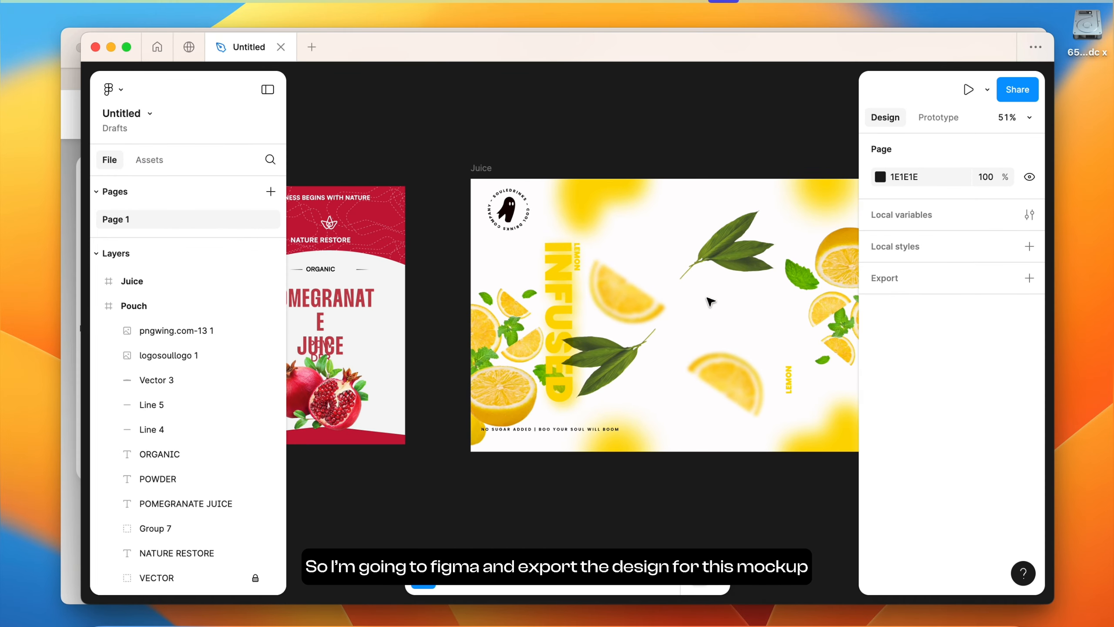
{"action": "left_click", "coordinate": [447, 189]}
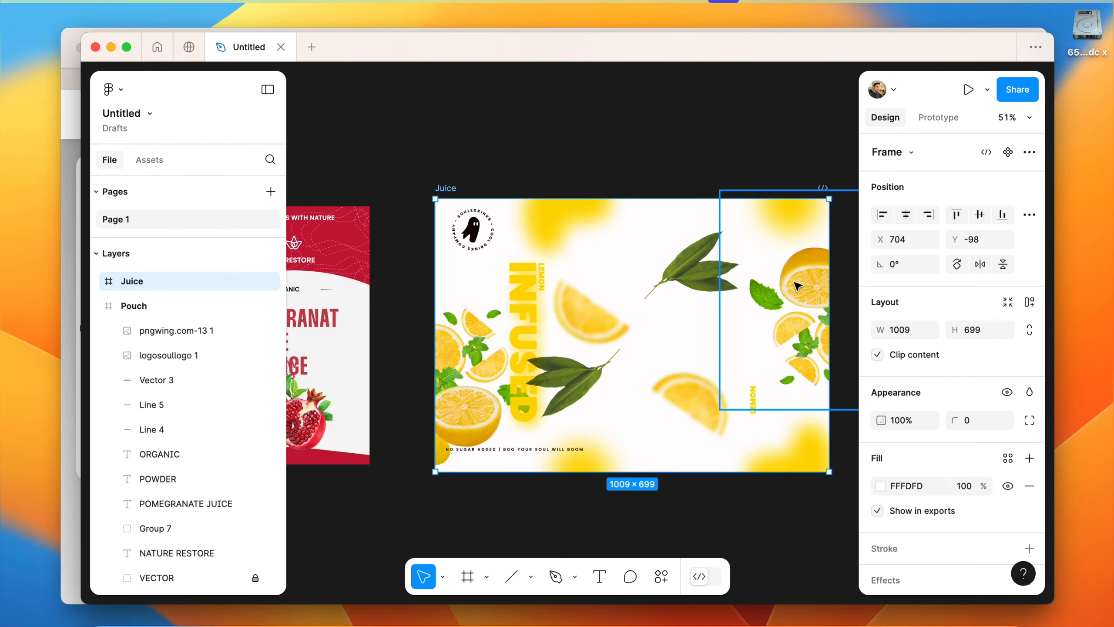
Step: Export the Juice frame as a 3x JPG, save it as Juice.jpg in Downloads, and deselect the frame
{"action": "scroll", "coordinate": [953, 439], "scroll_direction": "down", "scroll_amount": 5}
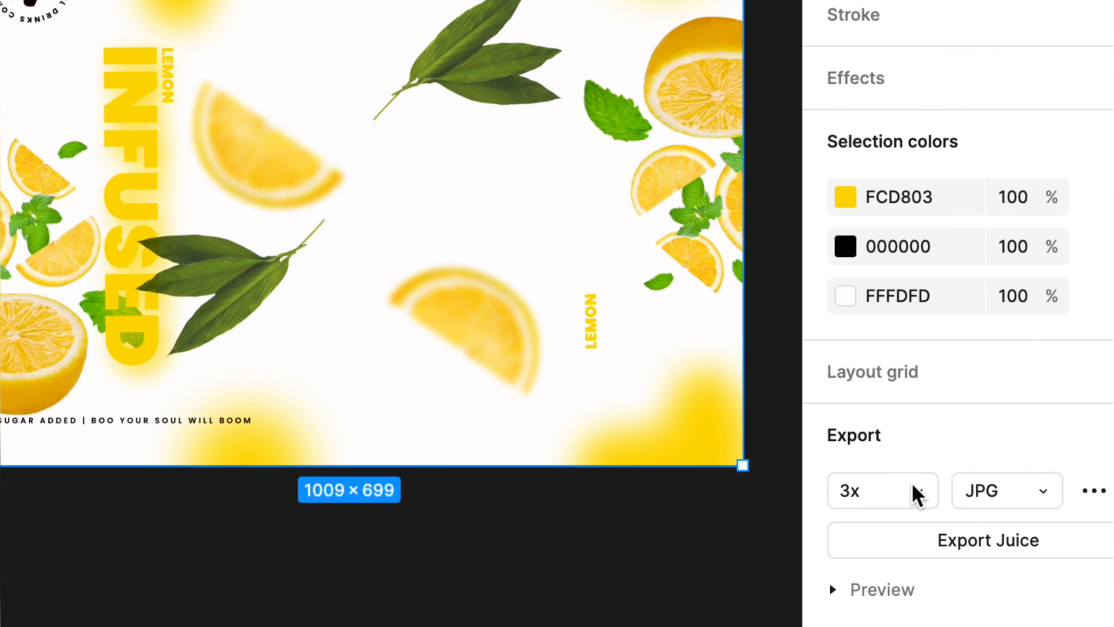
{"action": "left_click", "coordinate": [925, 547]}
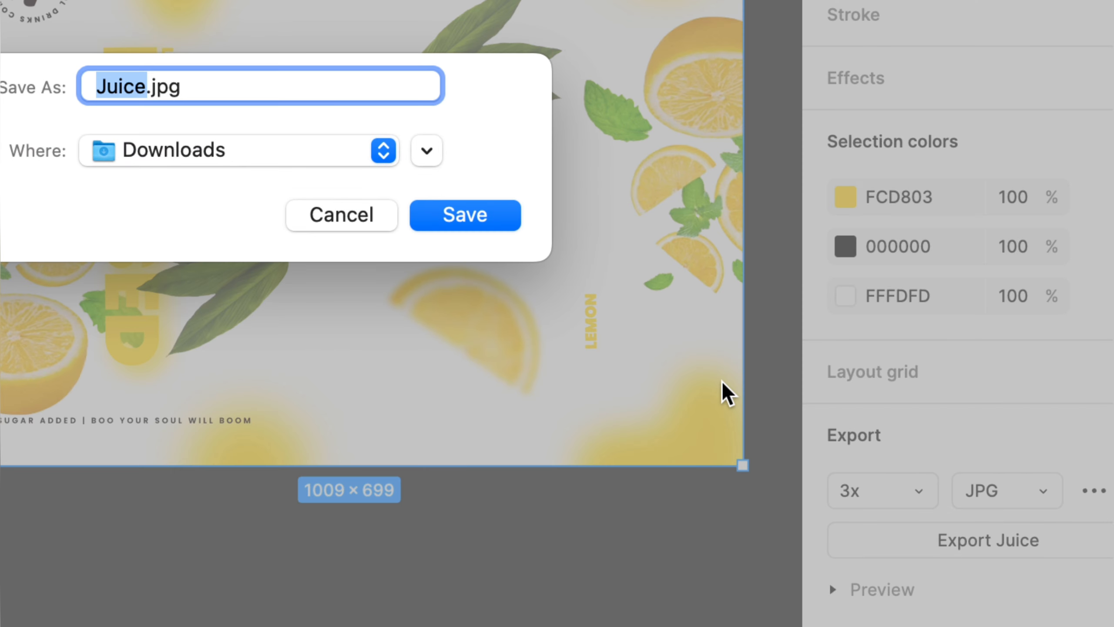
{"action": "left_click", "coordinate": [452, 215]}
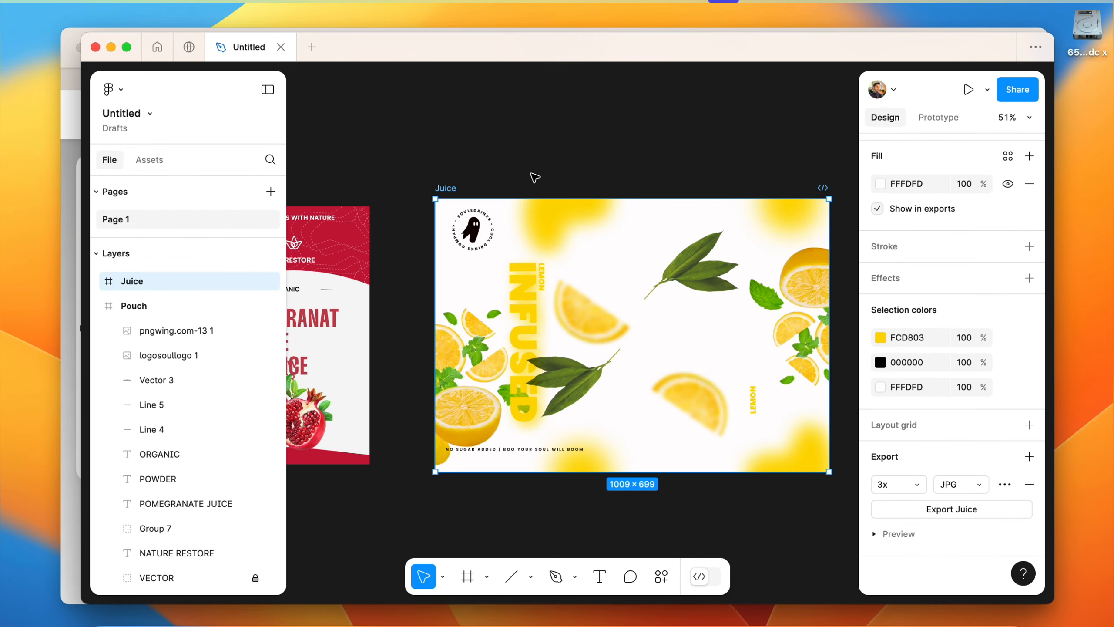
{"action": "left_click", "coordinate": [535, 178]}
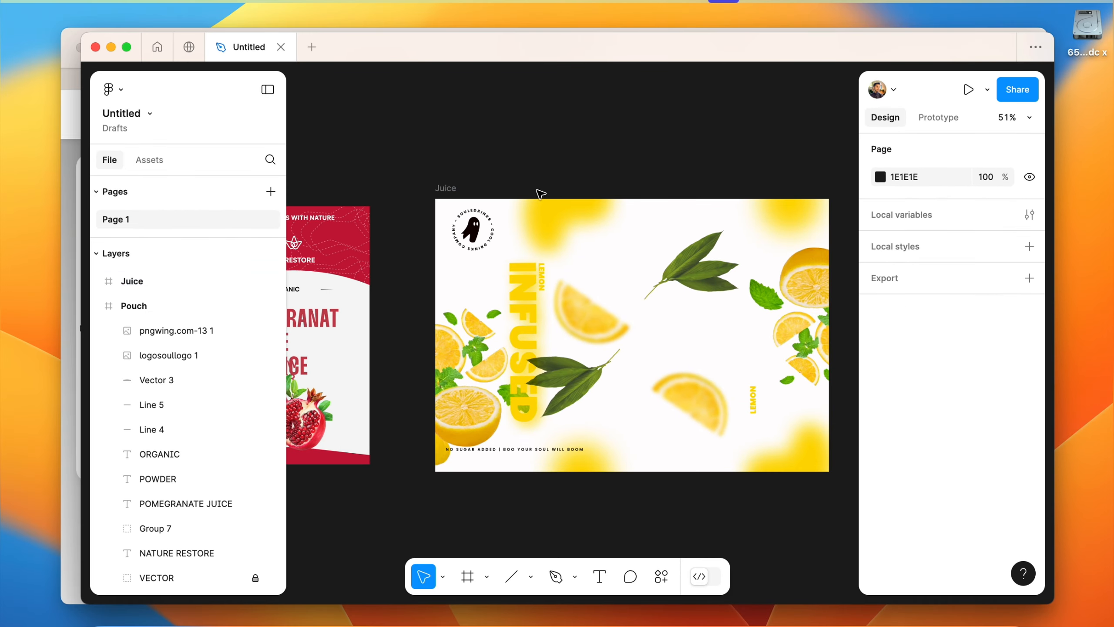
Step: Return to the can mockup in Pacdora and add the exported lemon juice design to the 267 x 185 mm label area
{"action": "left_click", "coordinate": [111, 47]}
{"action": "left_click", "coordinate": [225, 267]}
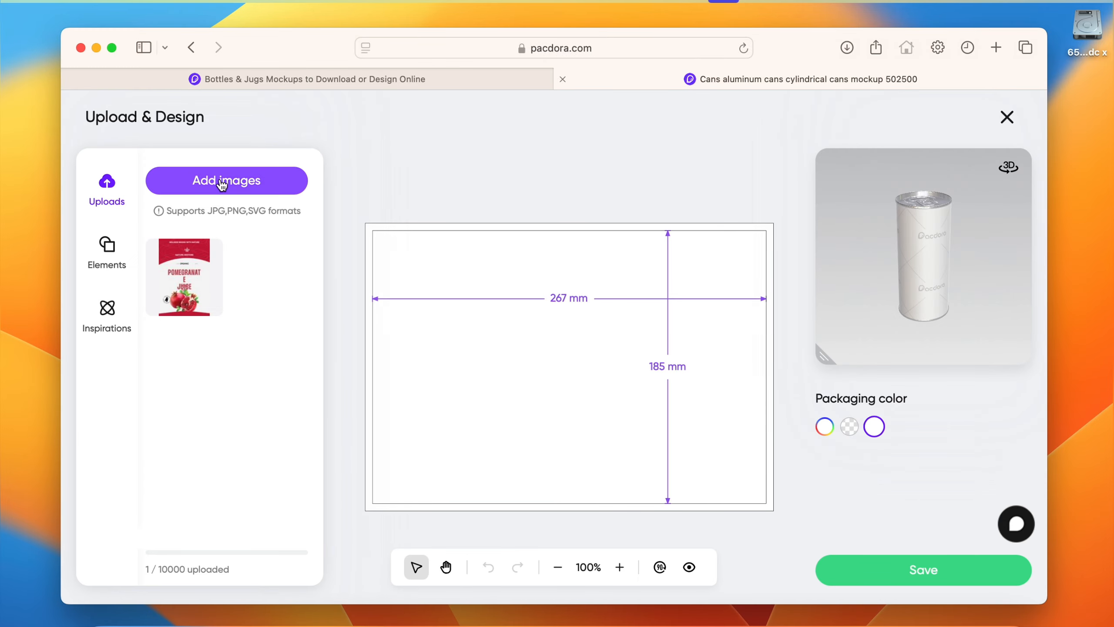
{"action": "key", "text": "super+v"}
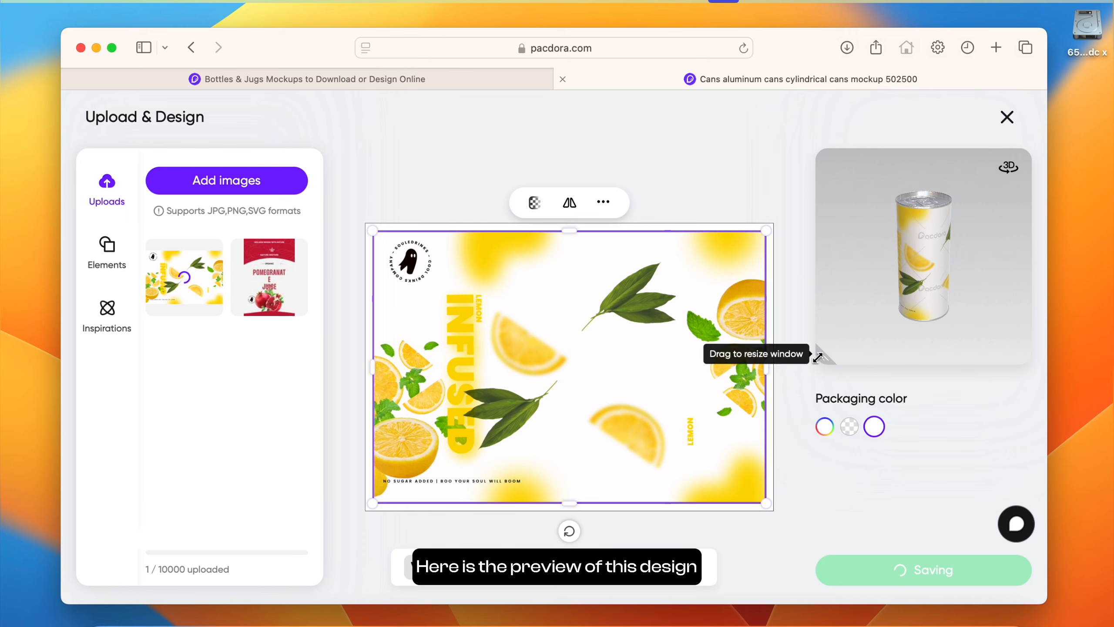
Step: Enlarge the 3D preview and rotate the can to inspect the lemon label design
{"action": "left_click_drag", "start_coordinate": [820, 352], "coordinate": [769, 409]}
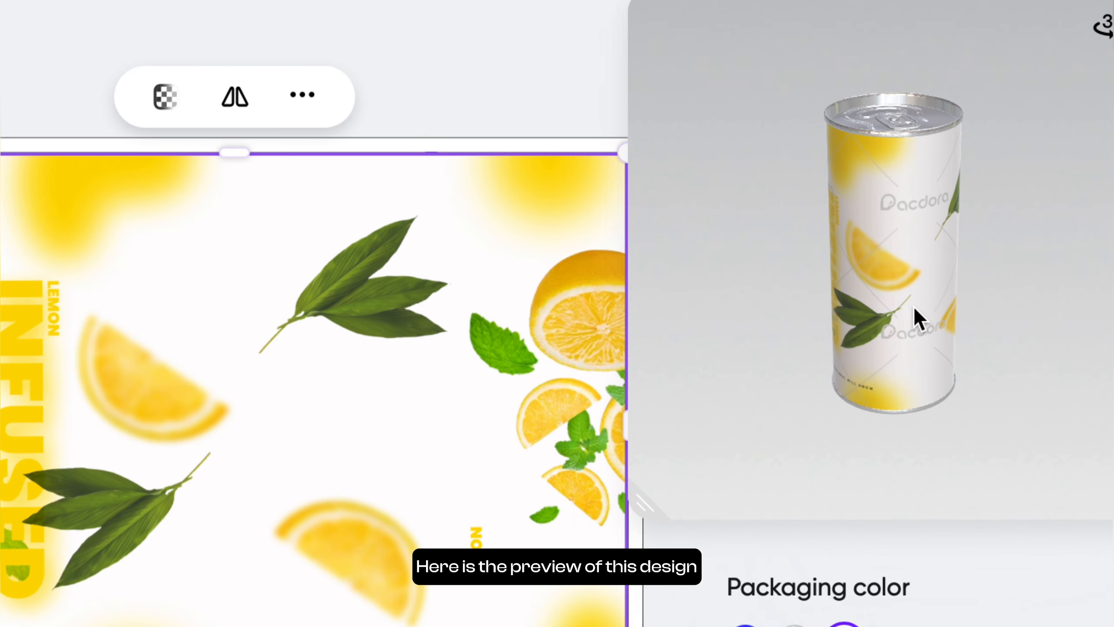
{"action": "left_click_drag", "start_coordinate": [912, 312], "coordinate": [960, 284]}
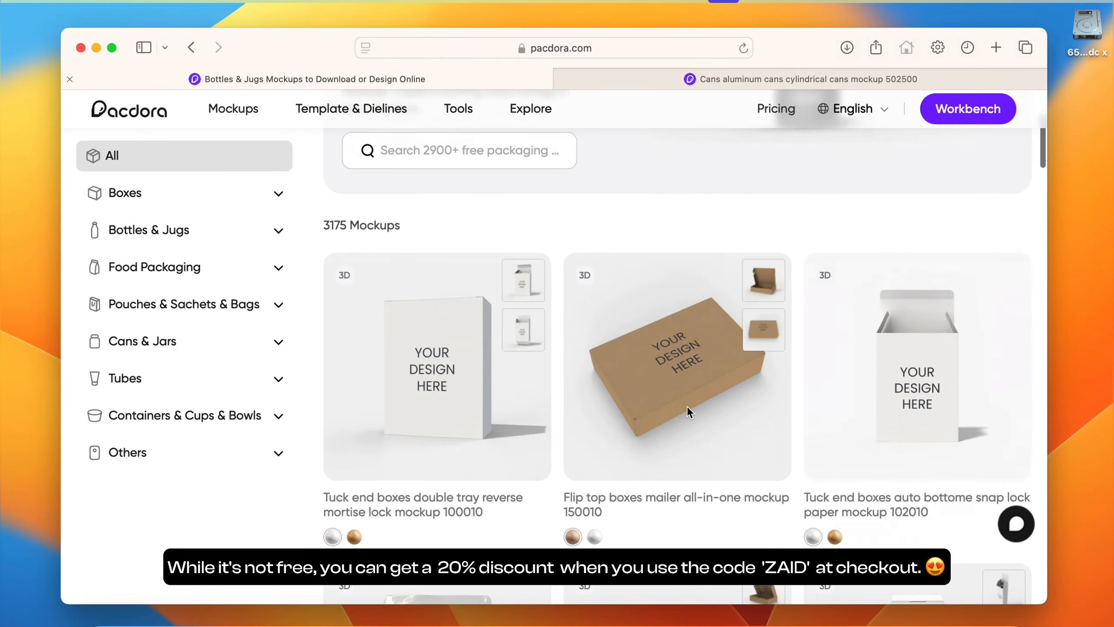
{"action": "scroll", "coordinate": [447, 386], "scroll_direction": "down", "scroll_amount": 5}
{"action": "scroll", "coordinate": [507, 376], "scroll_direction": "down", "scroll_amount": 10}
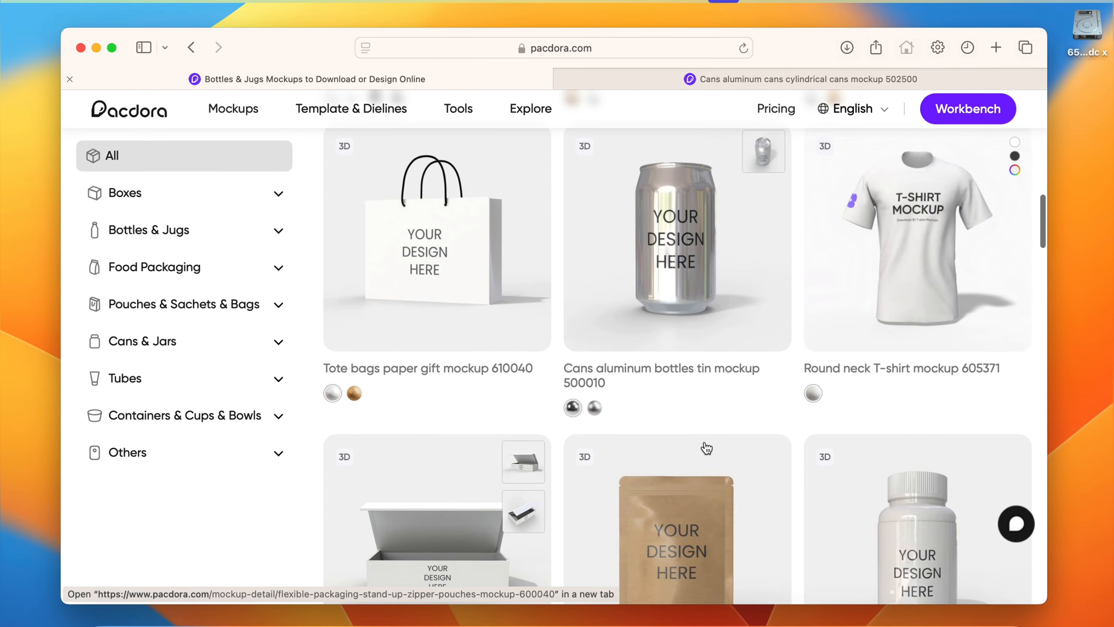
{"action": "scroll", "coordinate": [697, 421], "scroll_direction": "down", "scroll_amount": 10}
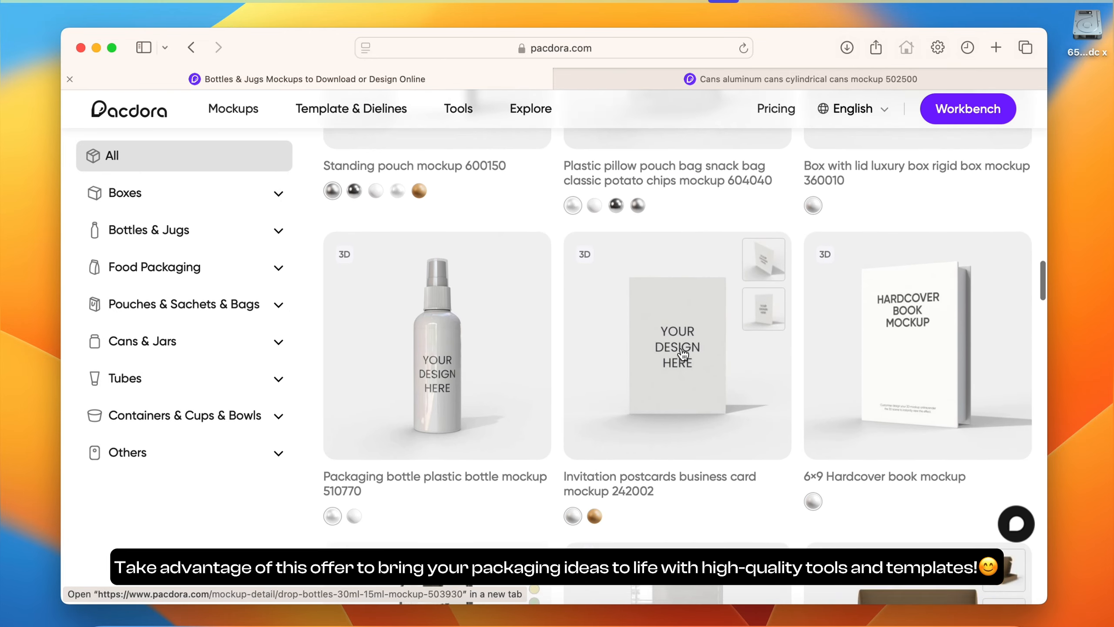